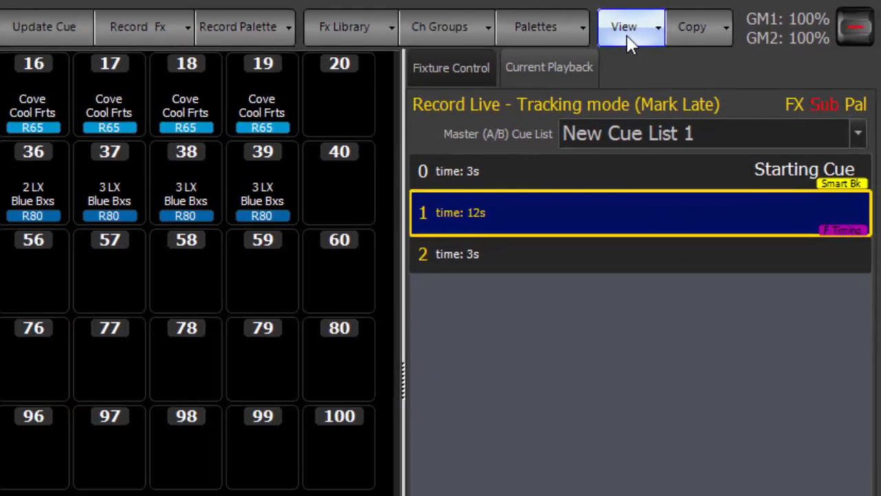
- Turn off the compact view for the sidebar cue list in the display options
click(588, 30)
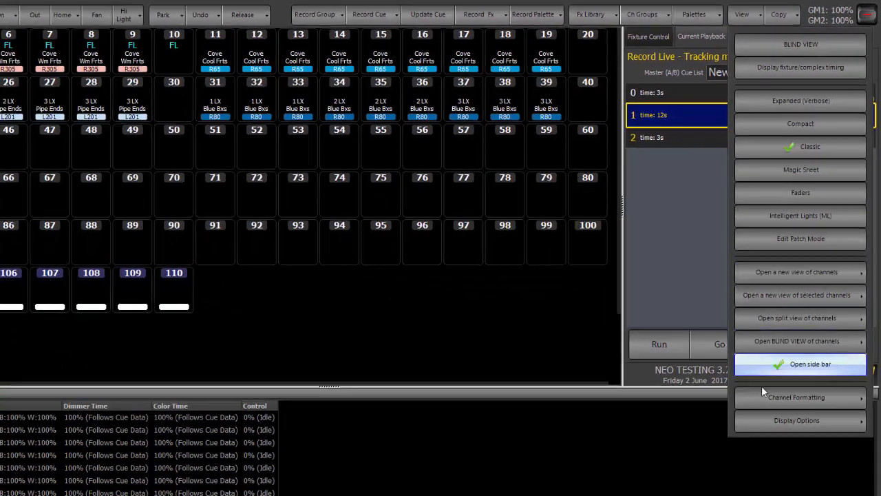
mouse_move(772, 425)
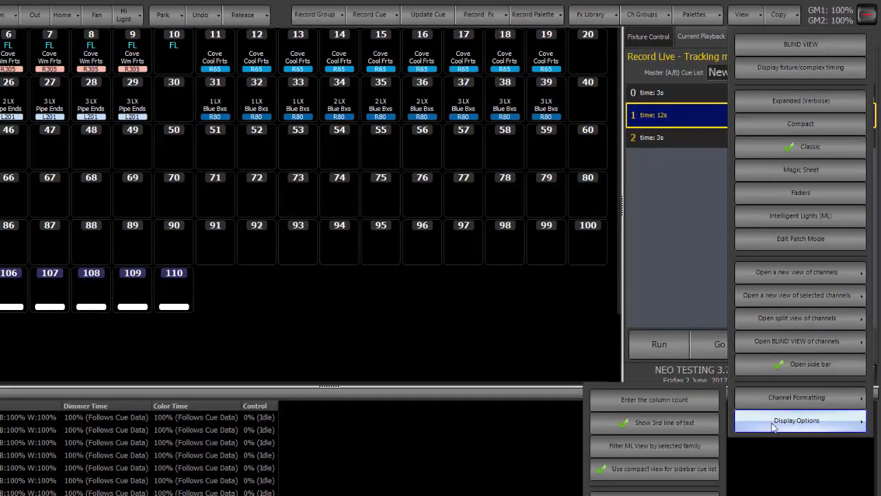
click(661, 469)
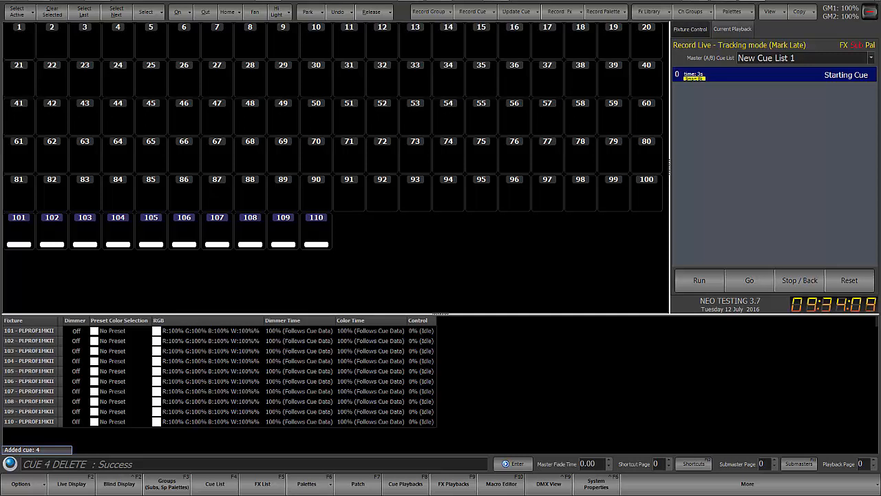
- Bring channels 1 thru 10 to full and record the look as cue 1
text(1 thru 10 FULL)
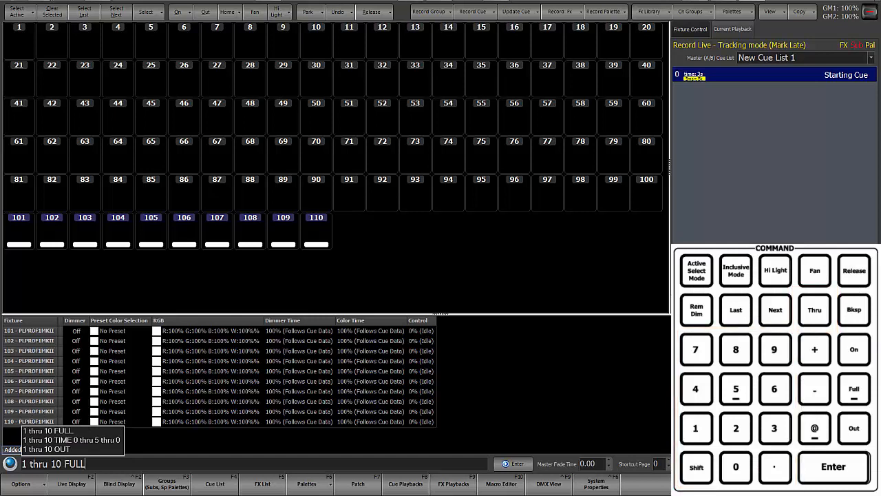
key(Return)
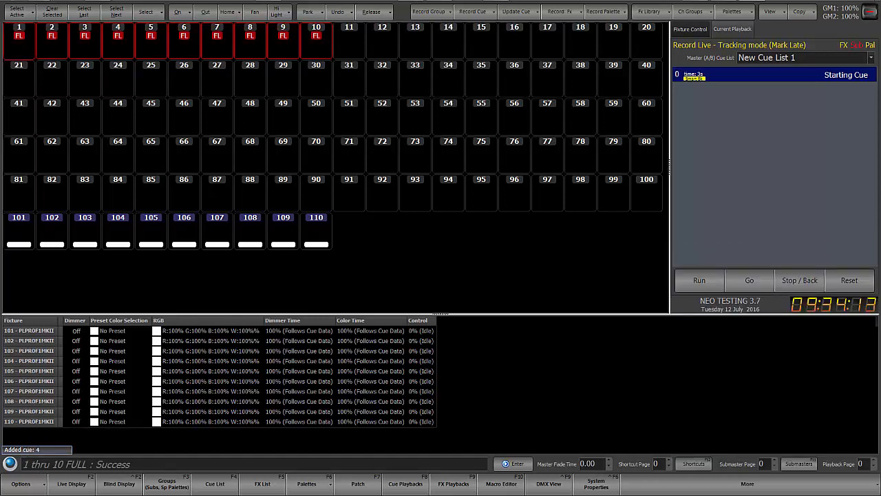
key(r)
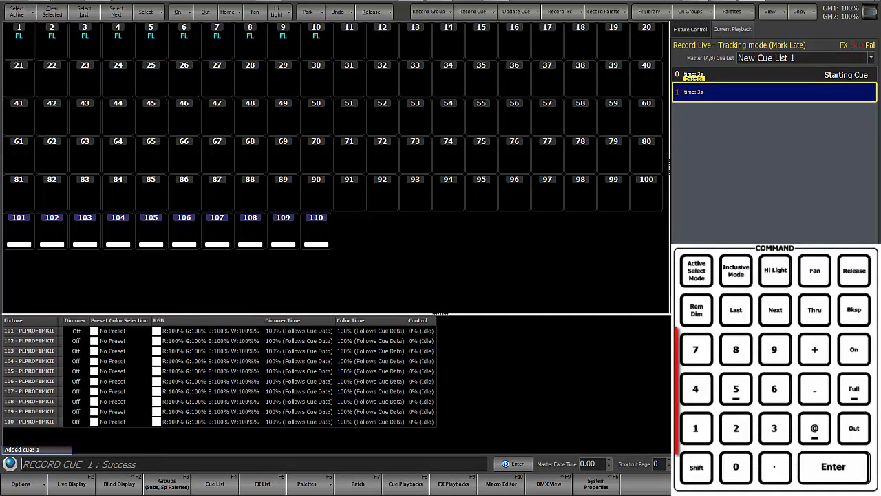
- Give channel 1 a fixture time of 0 and update cue 1 with it
text(1t0)
key(Return)
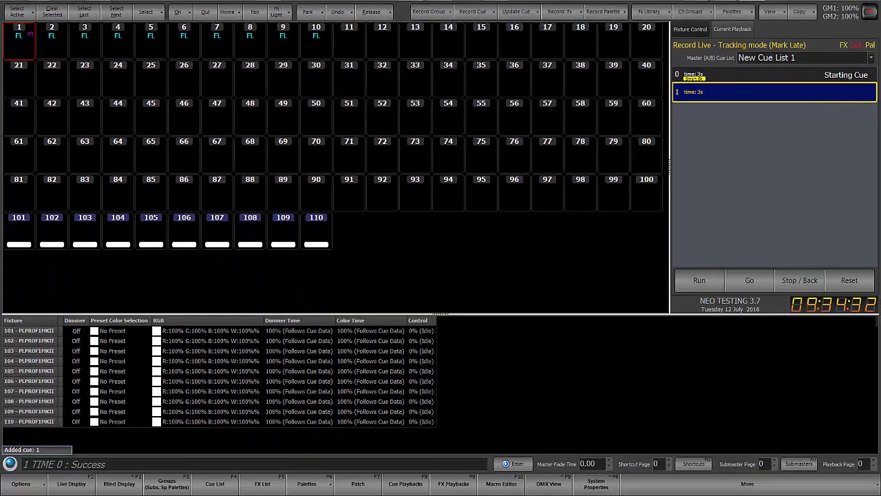
key(u)
key(Return)
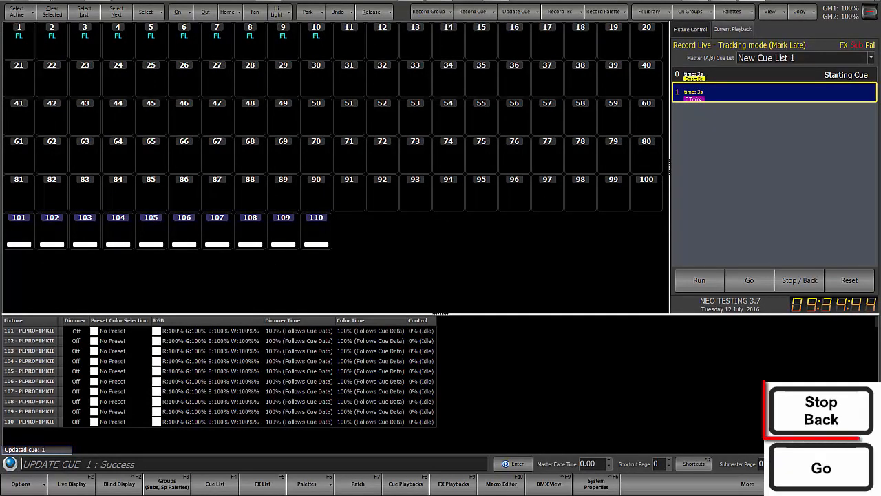
- Play cue 1 back from the starting cue and check its fixture timing display, returning to the live display
key(ctrl+b)
key(space)
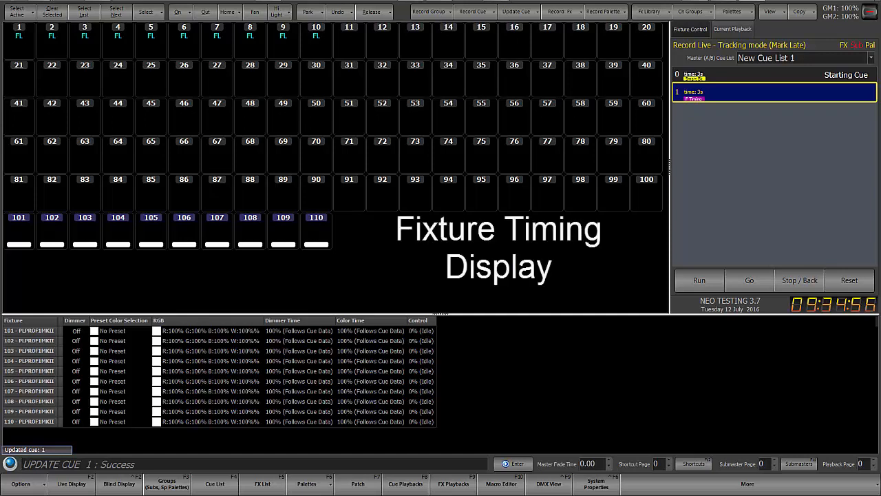
key(shift+F1)
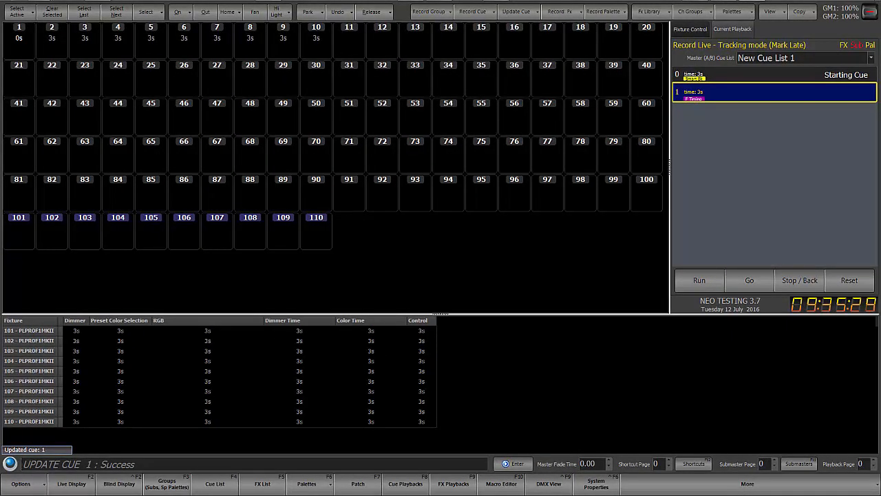
key(F2)
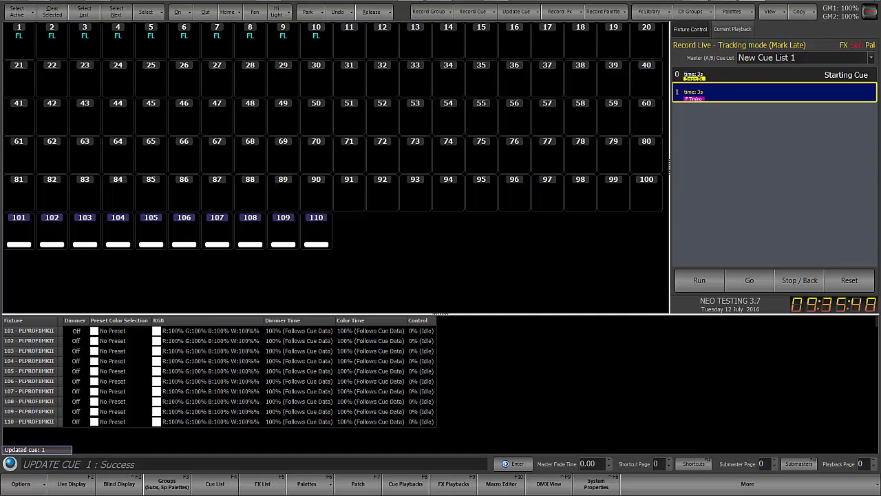
- Fan fixture times of 0 thru 4 across channels 2 thru 5, check them in the timing display and update cue 1
text(2 thru )
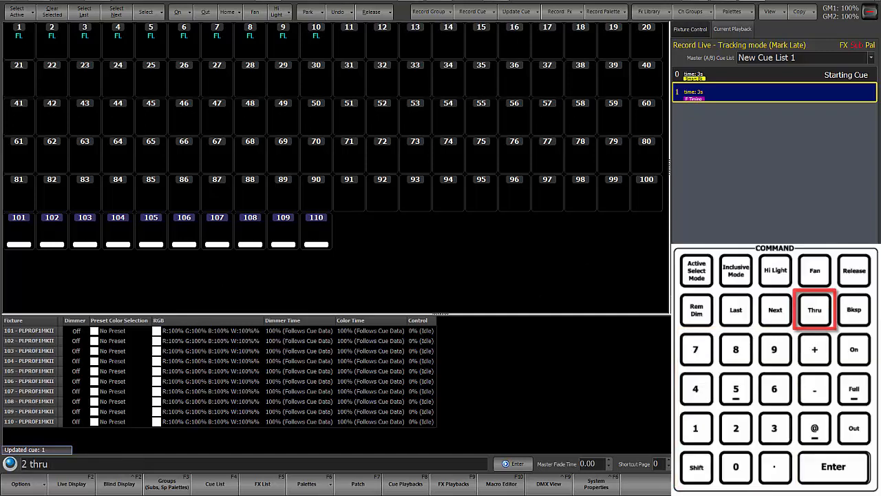
text(5)
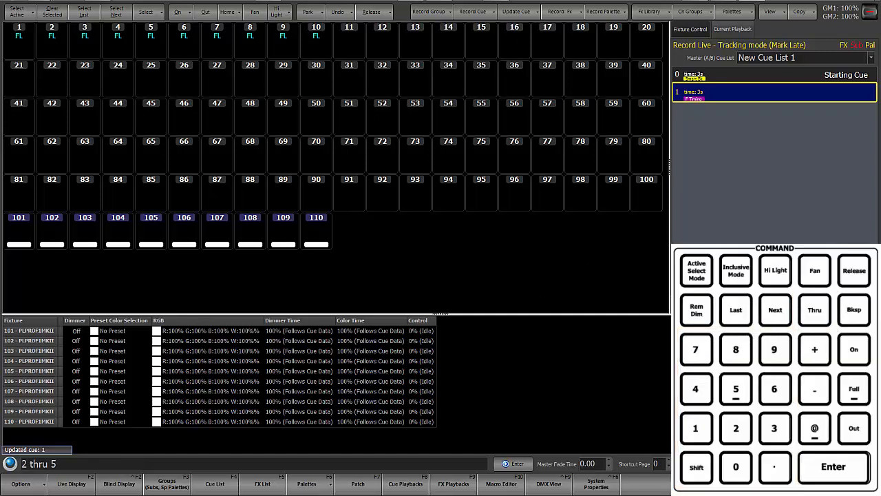
text(t)
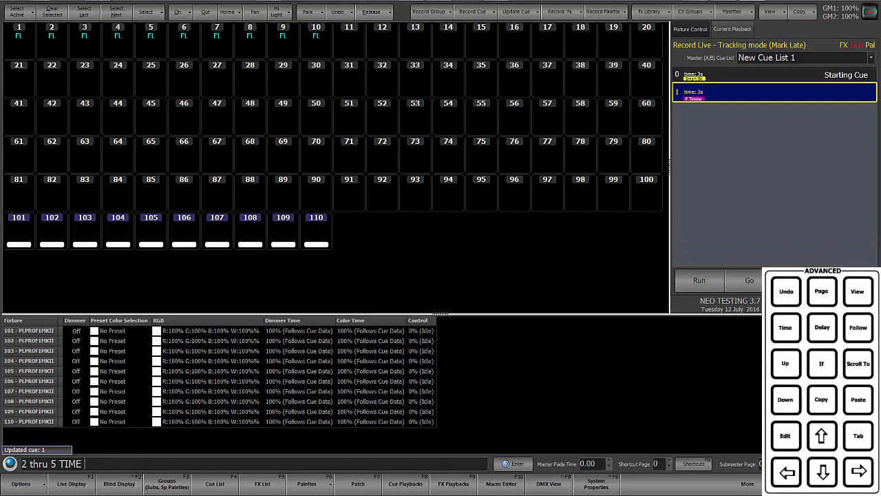
text(0 thru 4)
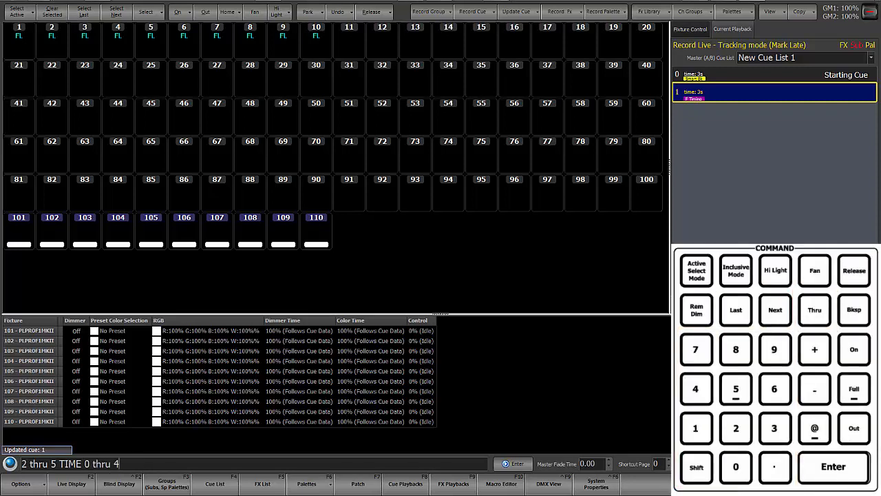
key(Return)
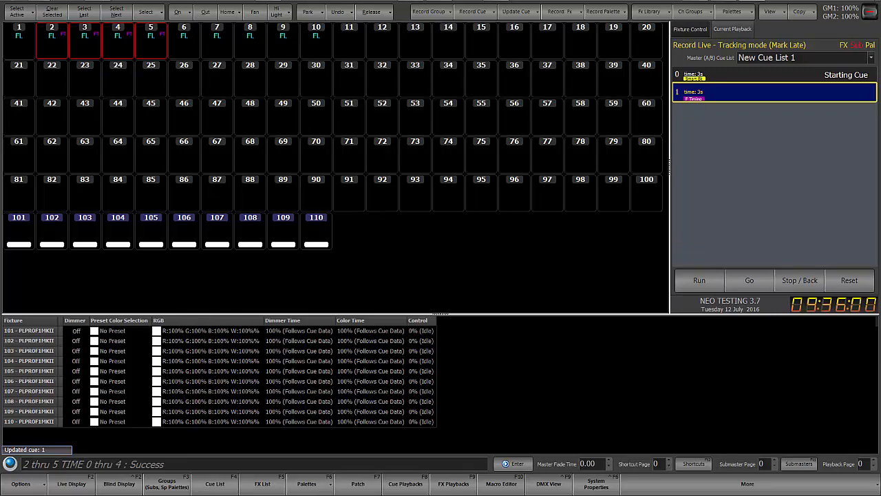
key(shift+F2)
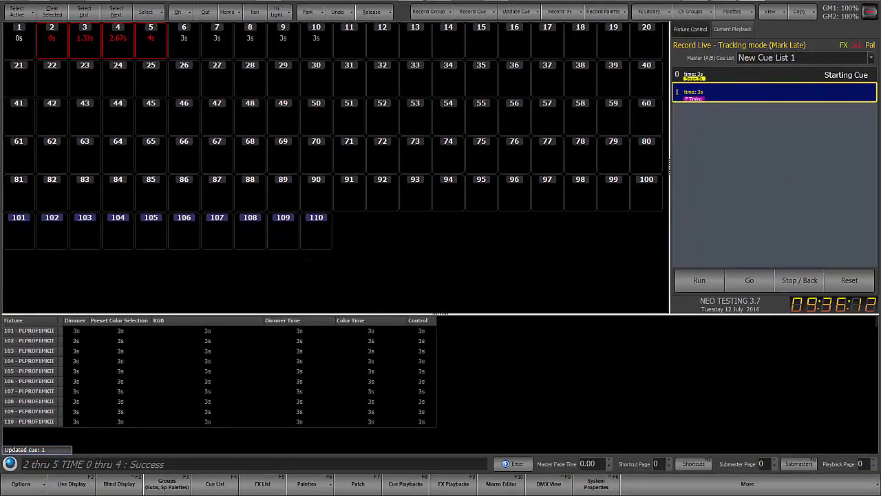
key(u)
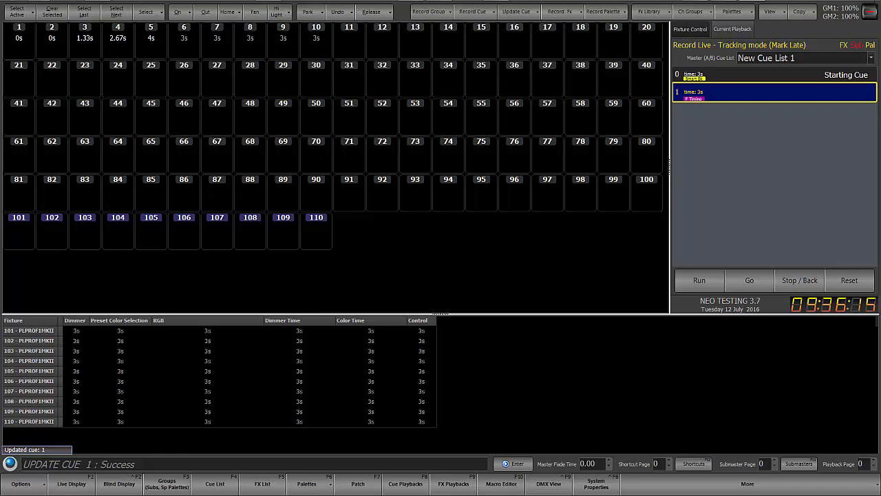
- Return to the live display and replay cue 1 from the starting cue to watch the fanned timing
key(F2)
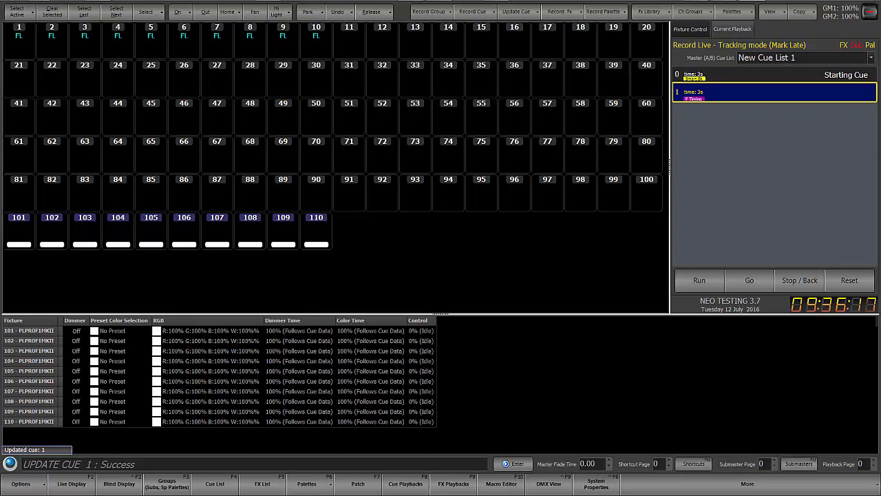
key(Page_Up)
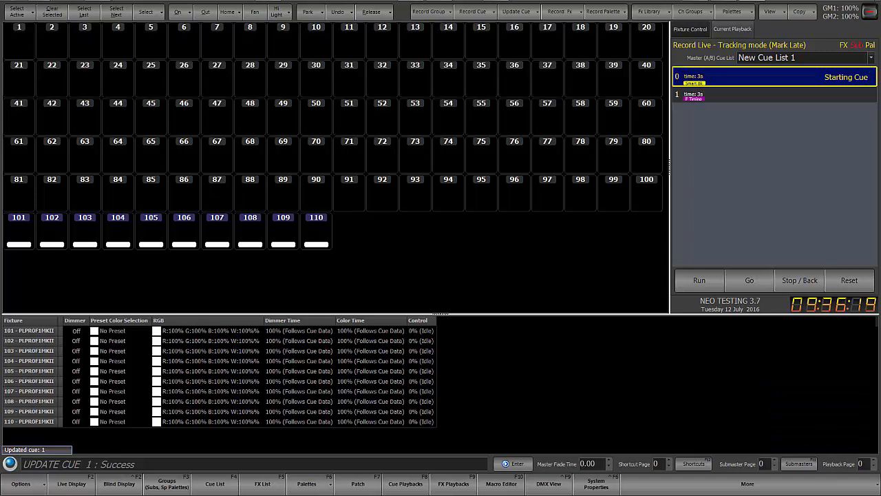
key(Page_Down)
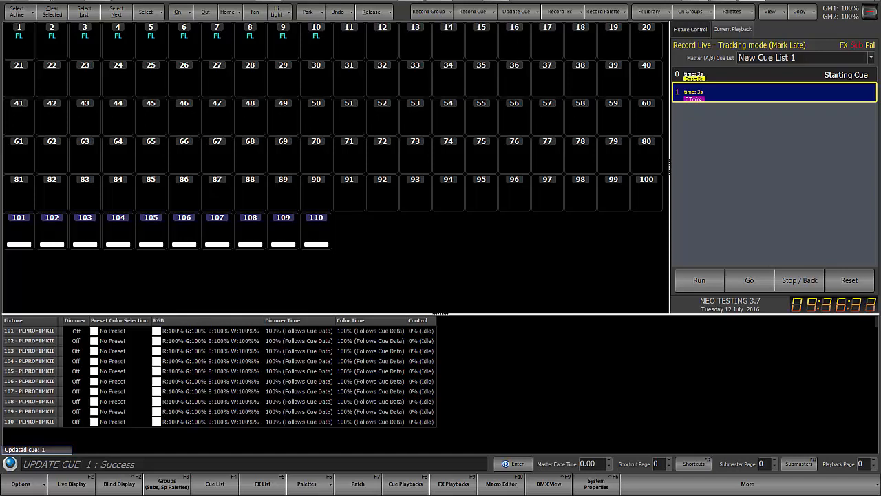
- Take channels 1 thru 10 out and record the look as cue 2
text(1 thru 10 OUT)
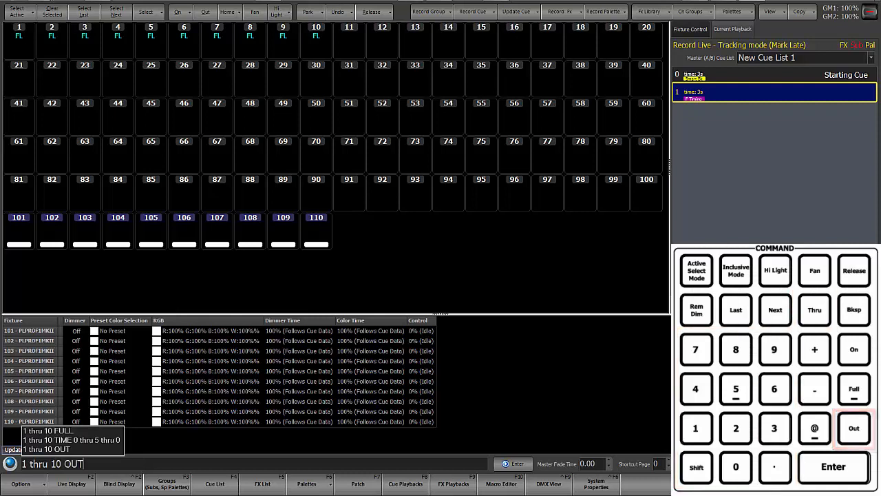
key(Return)
key(r)
key(Return)
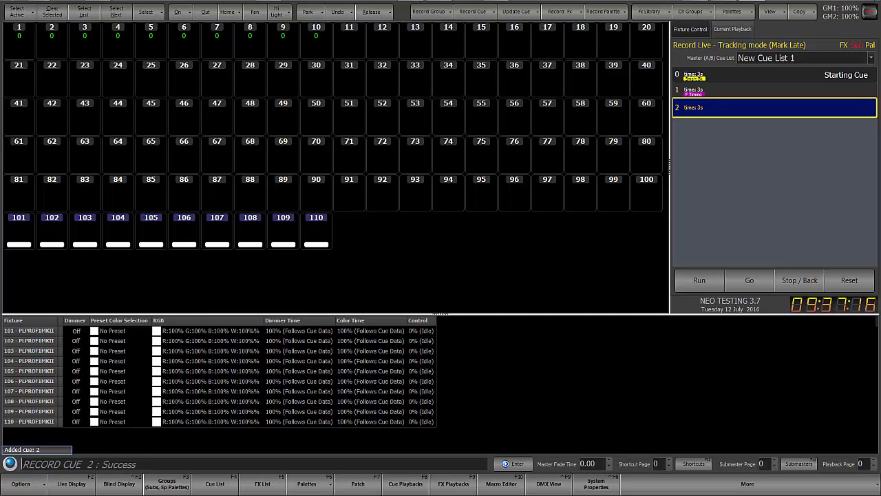
- Bring channels 1 thru 10 back to full while in cue 2
text(1 thru 10)
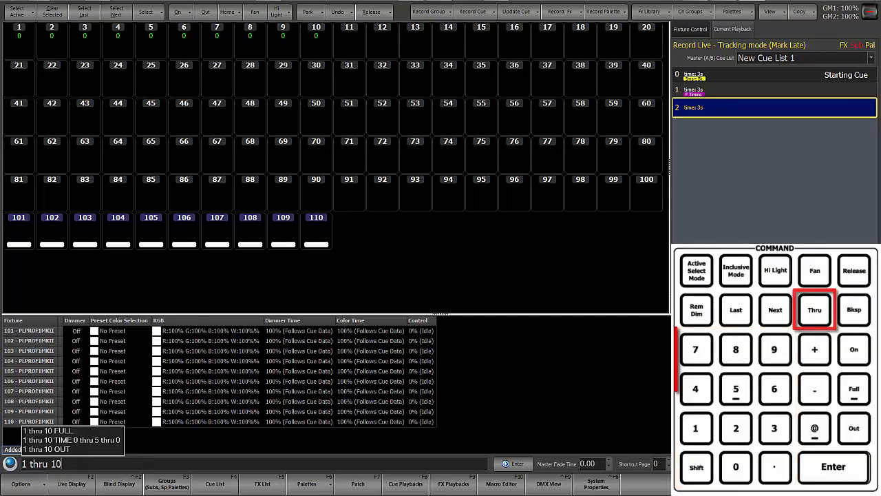
text( full)
key(Return)
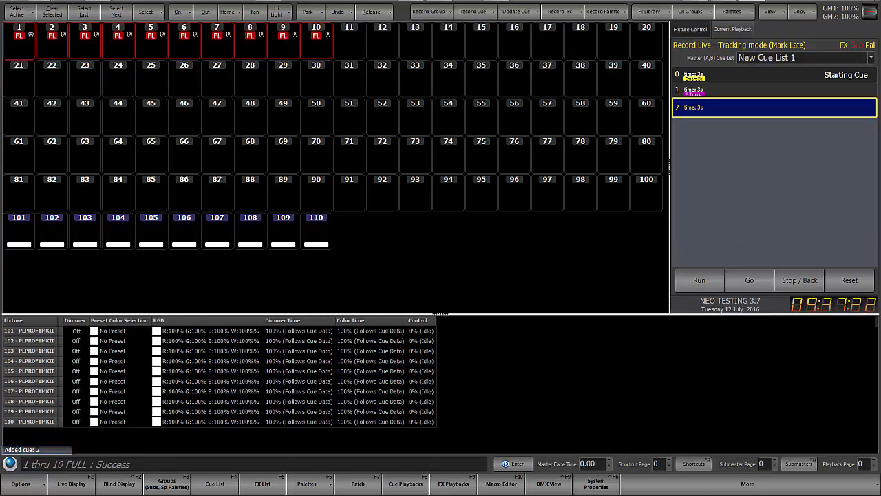
- Fan fixture times of 0 thru 5 thru 0 across channels 1 thru 10 and review them in the timing display
text(1 thru 10)
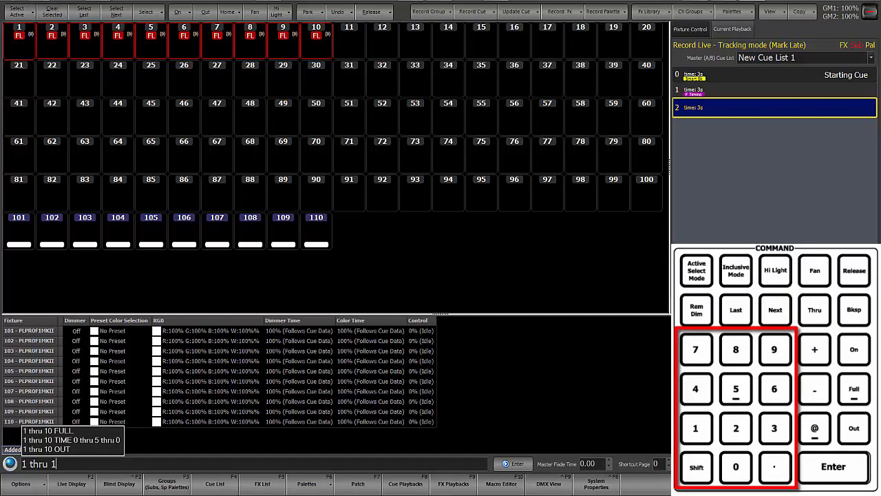
text(t)
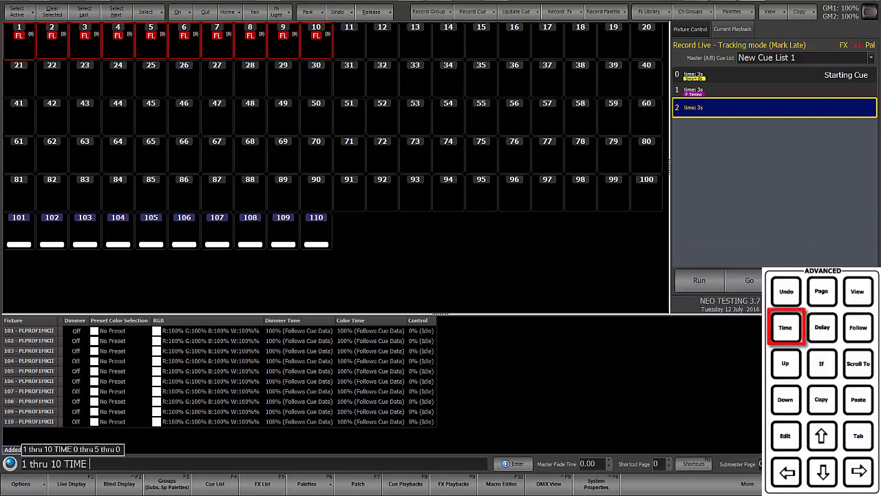
text(0 thru 5 thru )
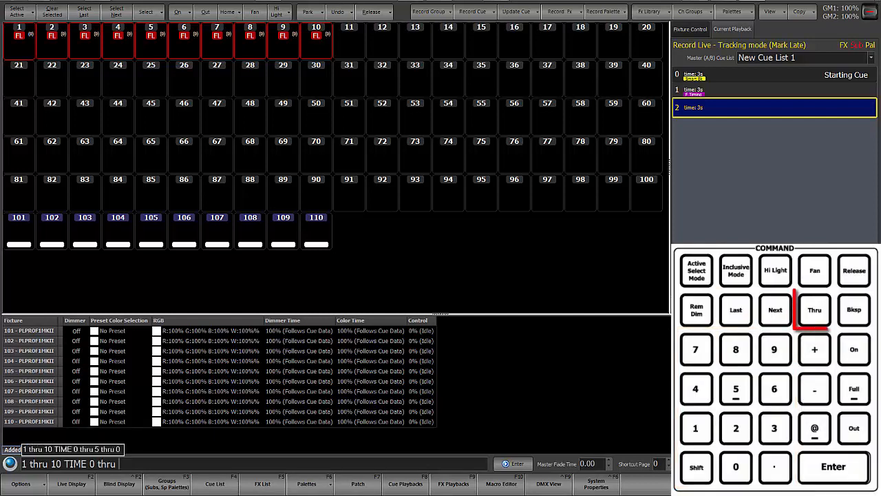
text(0)
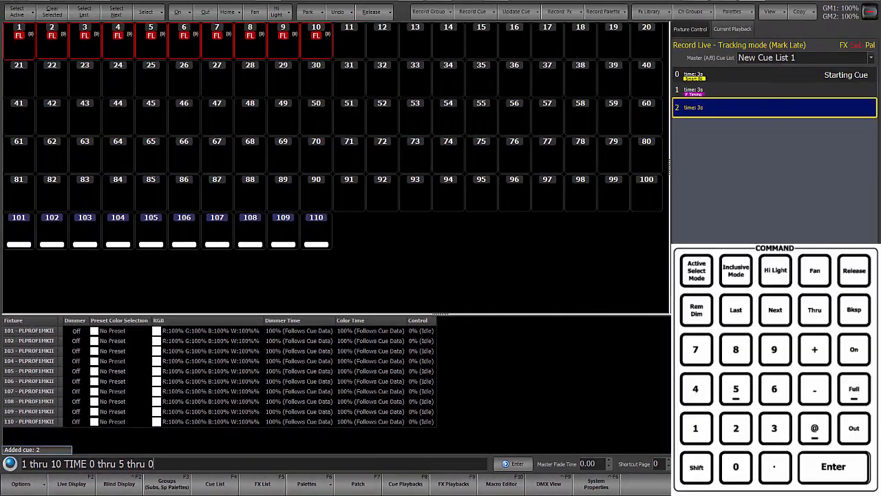
key(Return)
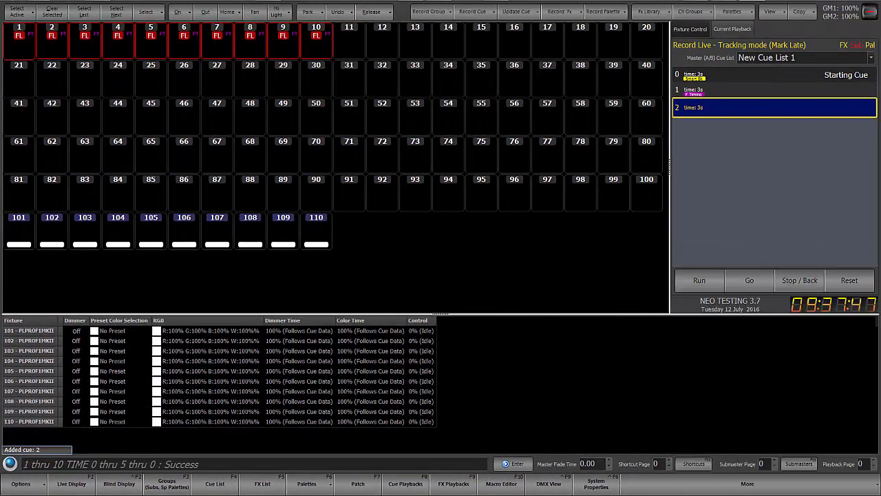
key(shift+F2)
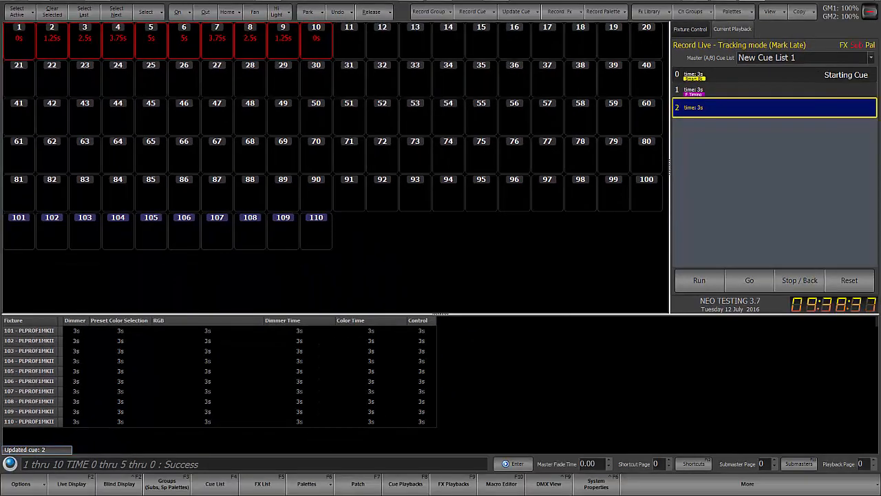
key(F2)
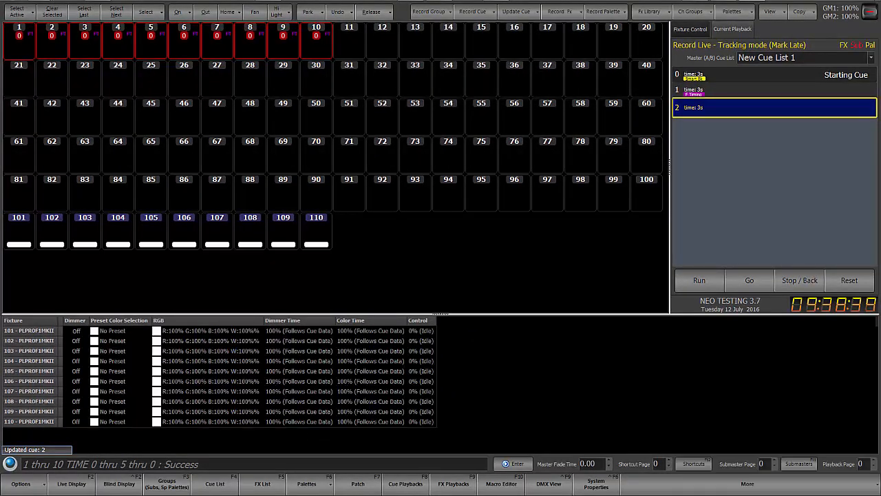
- Record the look with its fixture timing as cue 3, and play it back from cue 2
key(r)
key(Return)
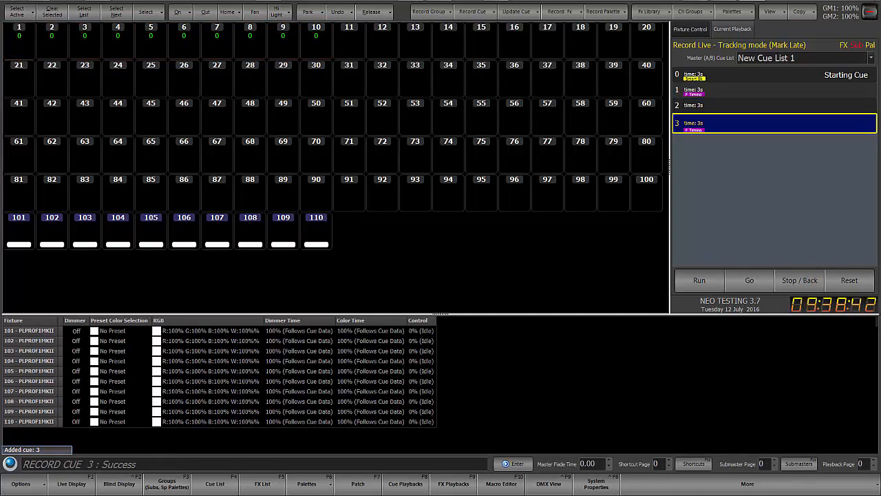
key(ctrl+space)
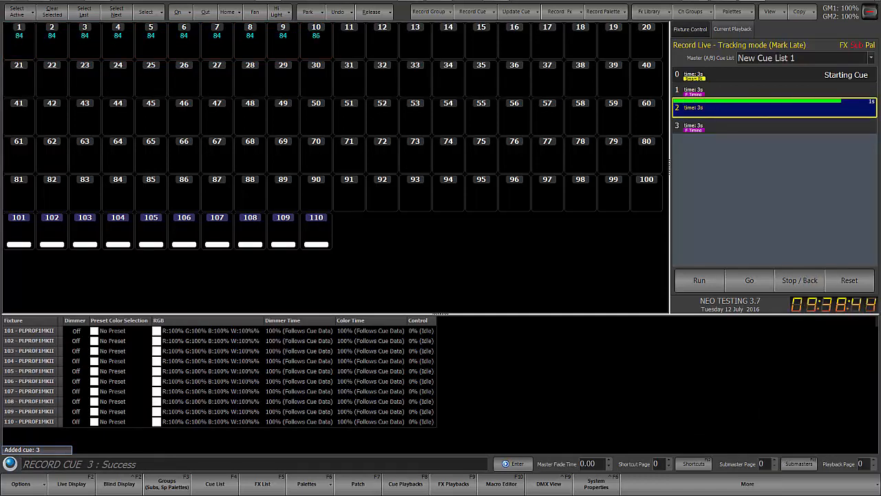
key(space)
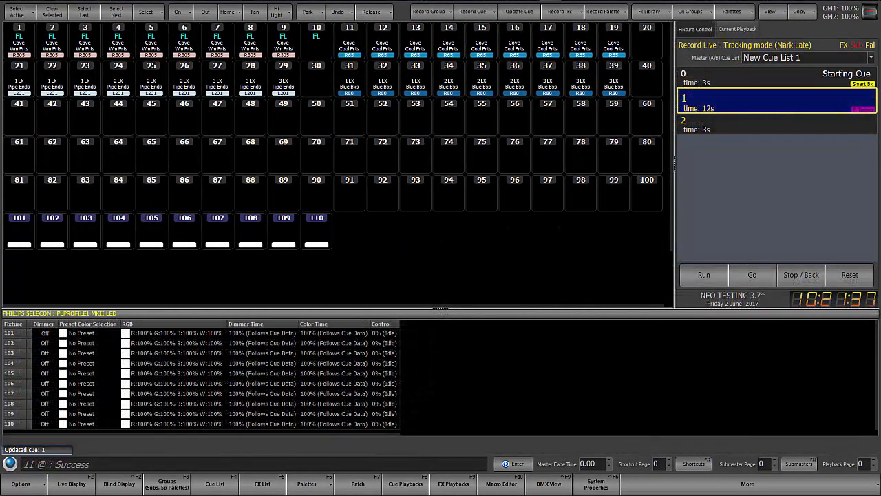
- Inspect cue 1's levels and fixture timing in blind mode, and return to the live display
key(ctrl+F2)
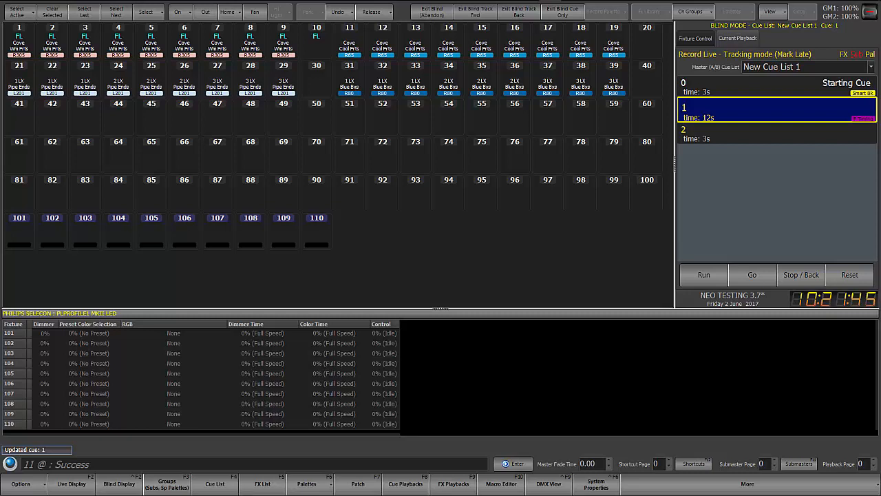
key(ctrl+shift+F2)
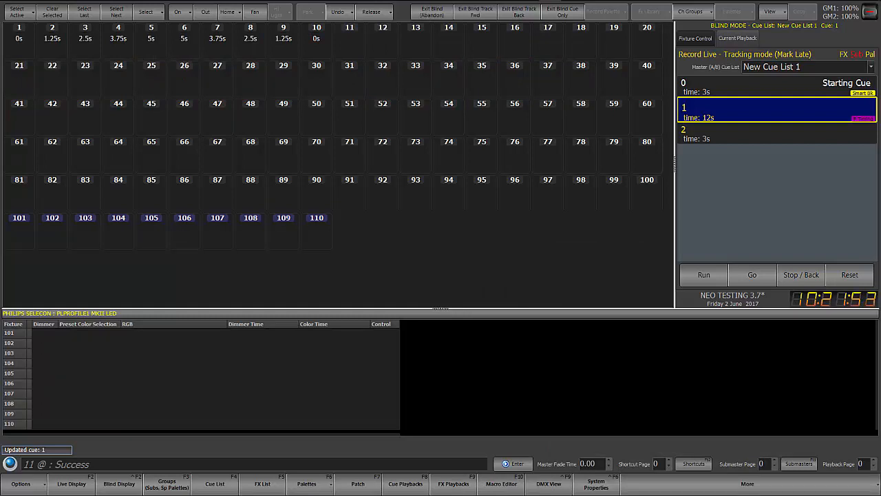
key(ctrl+F2)
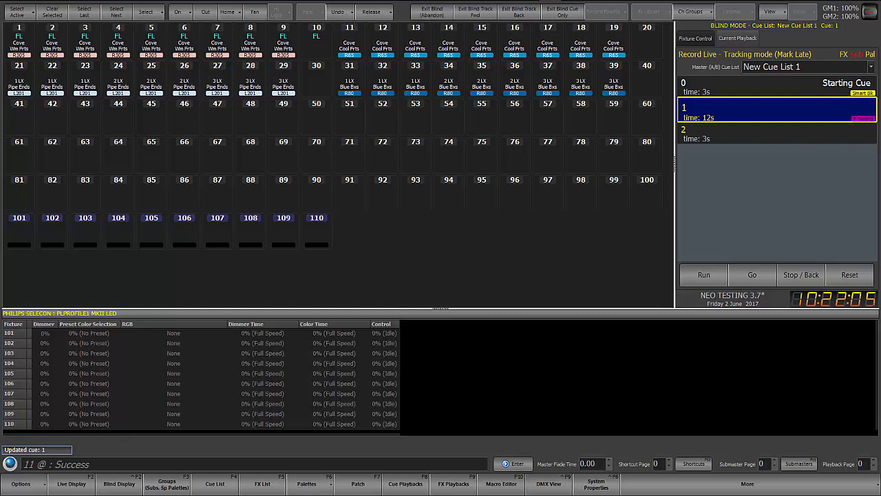
key(F2)
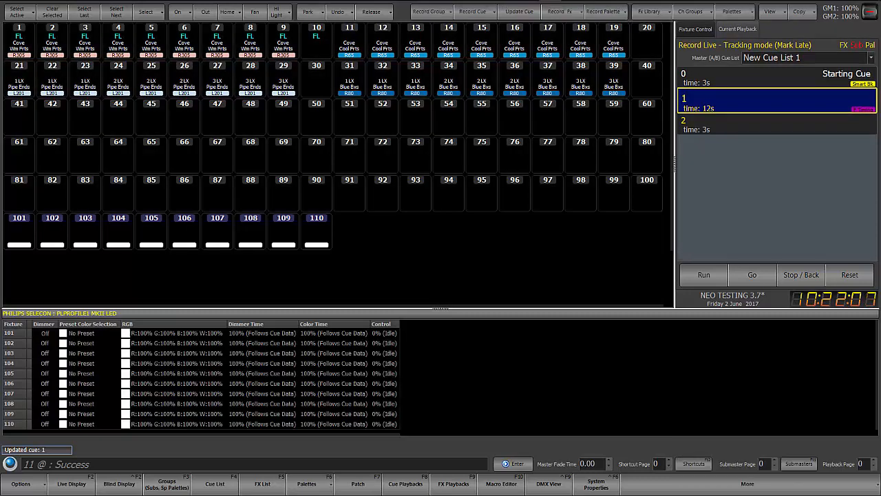